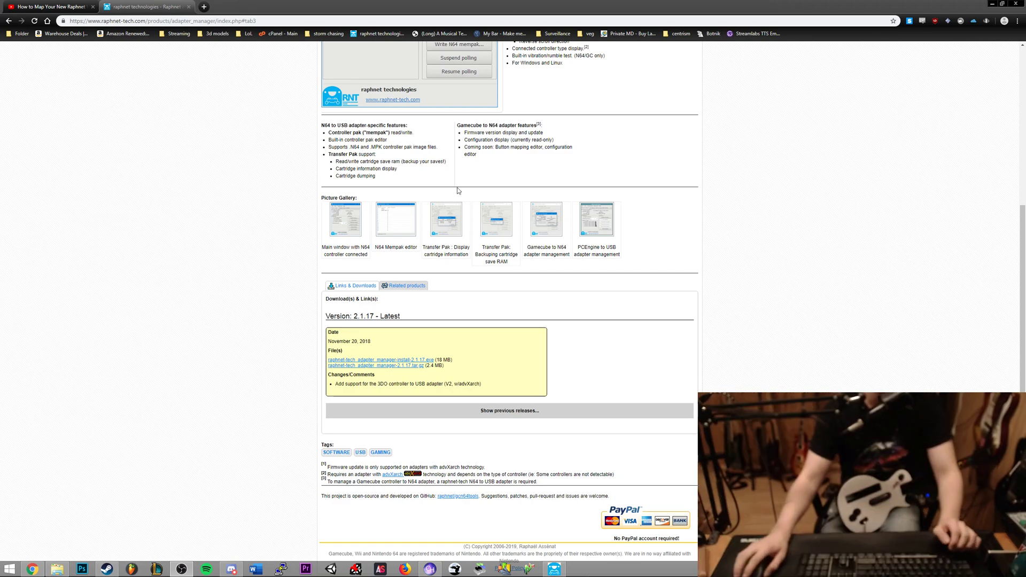
Zoom the Chrome download page in to read the file links, then restore normal size
{"action": "left_click", "coordinate": [397, 263]}
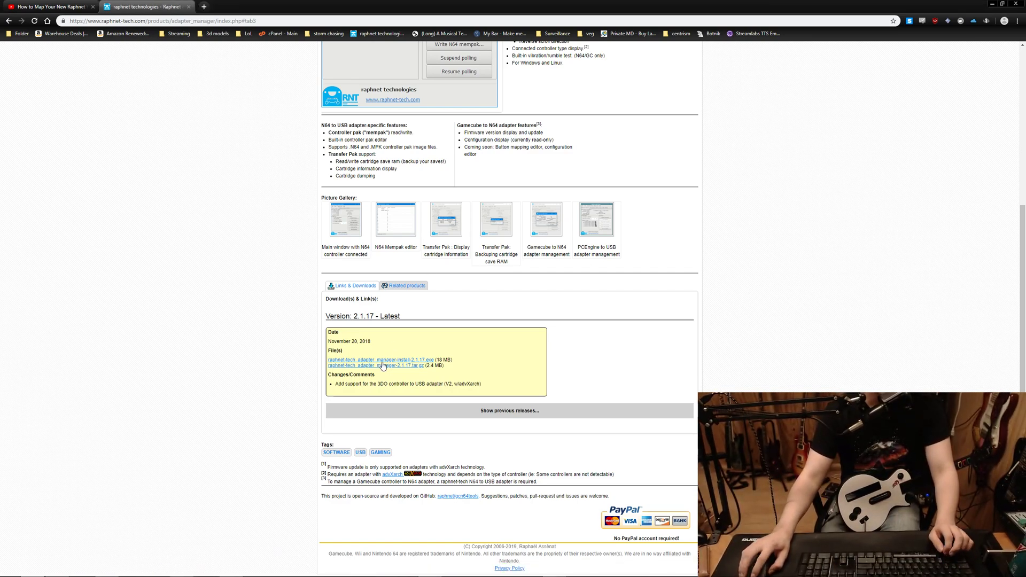
{"action": "key", "text": "ctrl+plus"}
{"action": "key", "text": "ctrl+plus"}
{"action": "key", "text": "ctrl+plus"}
{"action": "scroll", "coordinate": [357, 391], "scroll_direction": "down", "scroll_amount": 2}
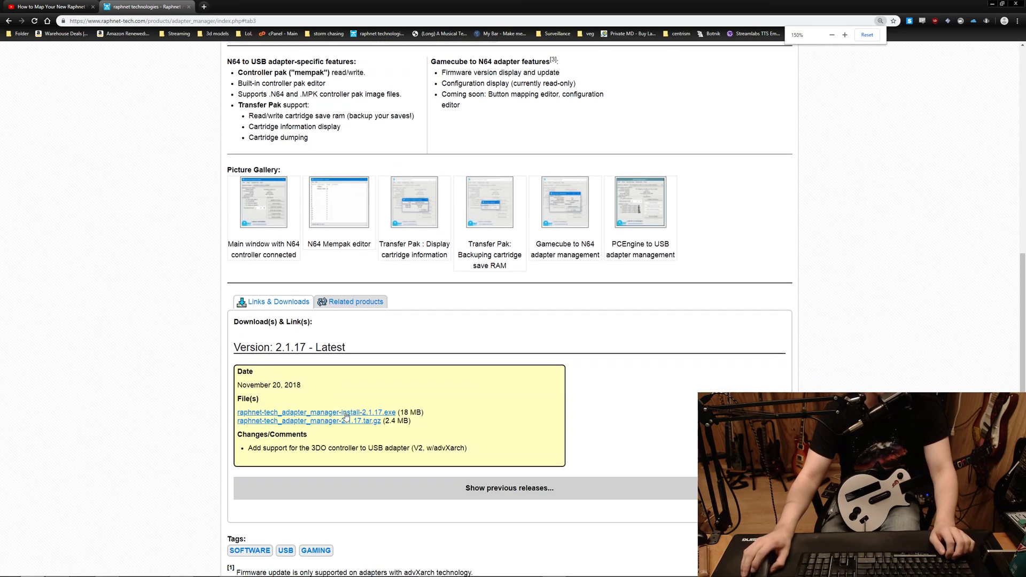
{"action": "key", "text": "ctrl+0"}
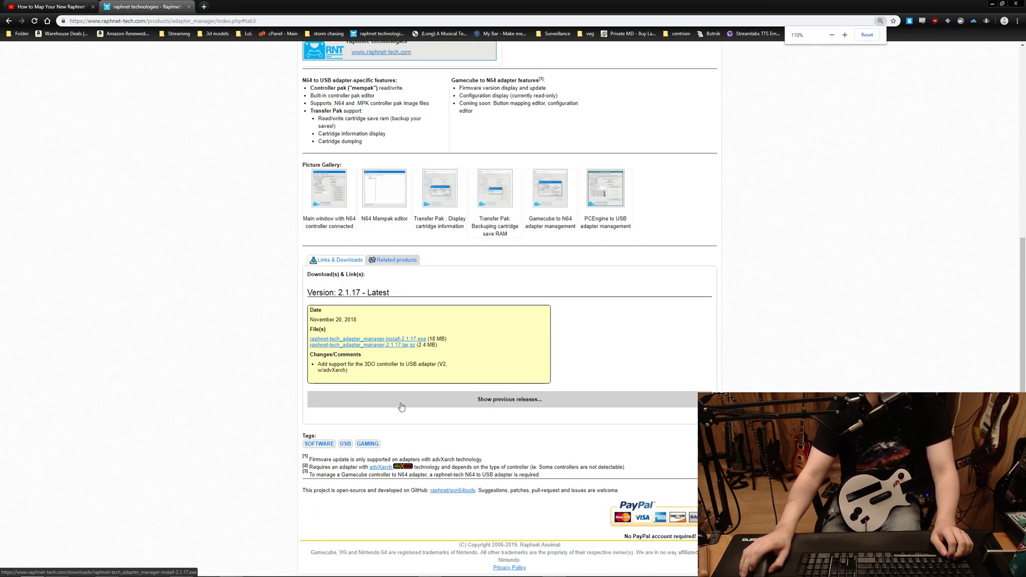
{"action": "scroll", "coordinate": [449, 342], "scroll_direction": "up", "scroll_amount": 1}
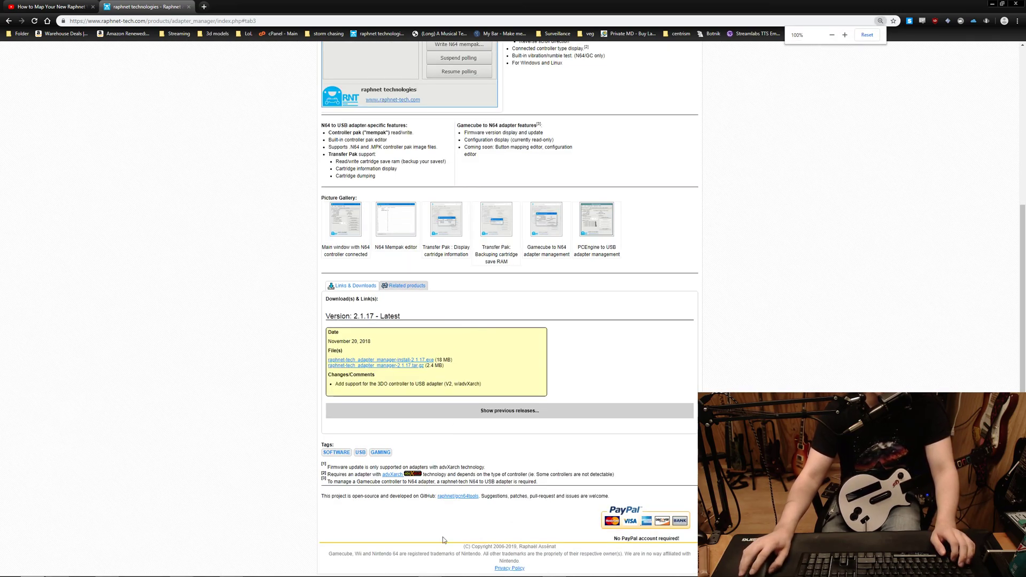
Launch Raphnet adapter manager from the Start menu's raphnet-tech adapter manager folder
{"action": "mouse_move", "coordinate": [569, 570]}
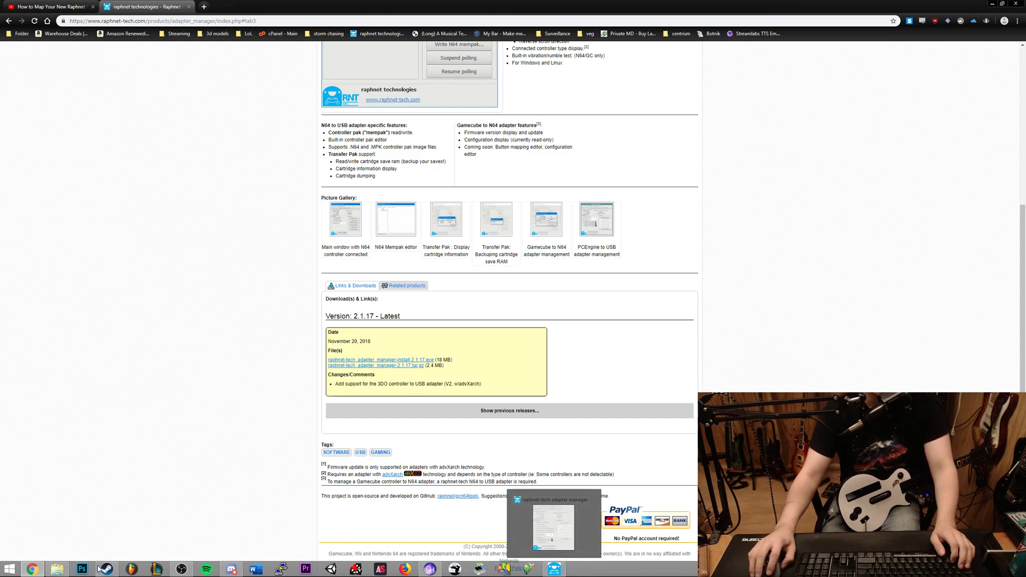
{"action": "left_click", "coordinate": [10, 569]}
{"action": "mouse_move", "coordinate": [30, 538]}
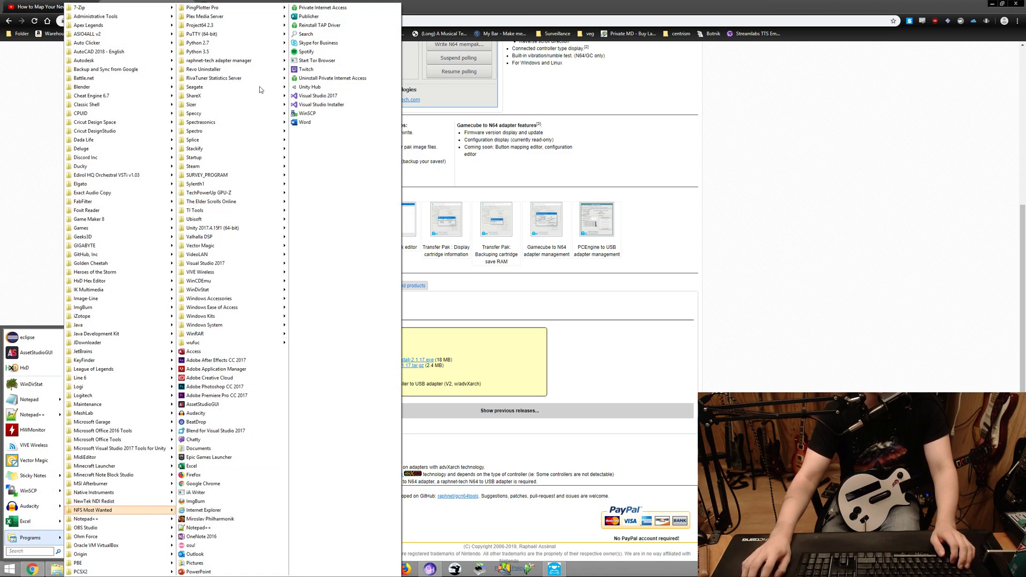
{"action": "mouse_move", "coordinate": [251, 61]}
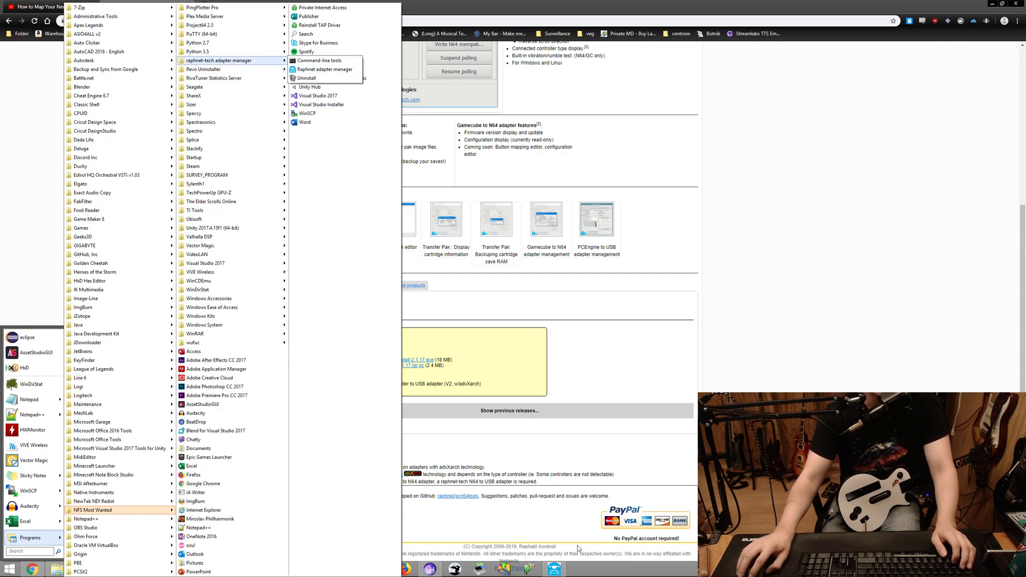
{"action": "left_click", "coordinate": [324, 70]}
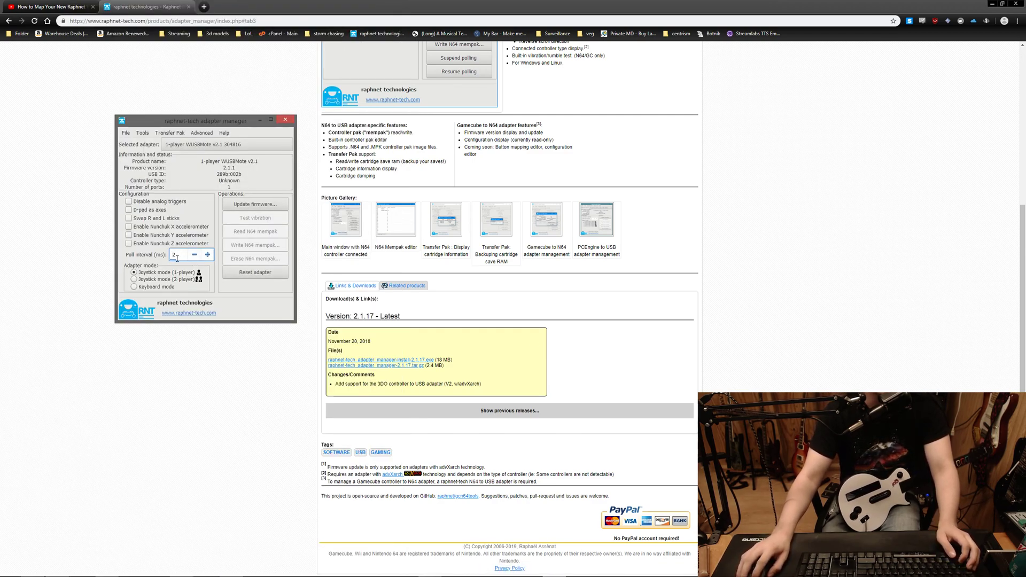
Try Update firmware, dismiss the 'Could not read adapter signature' error, and minimize the manager
{"action": "left_click", "coordinate": [261, 204]}
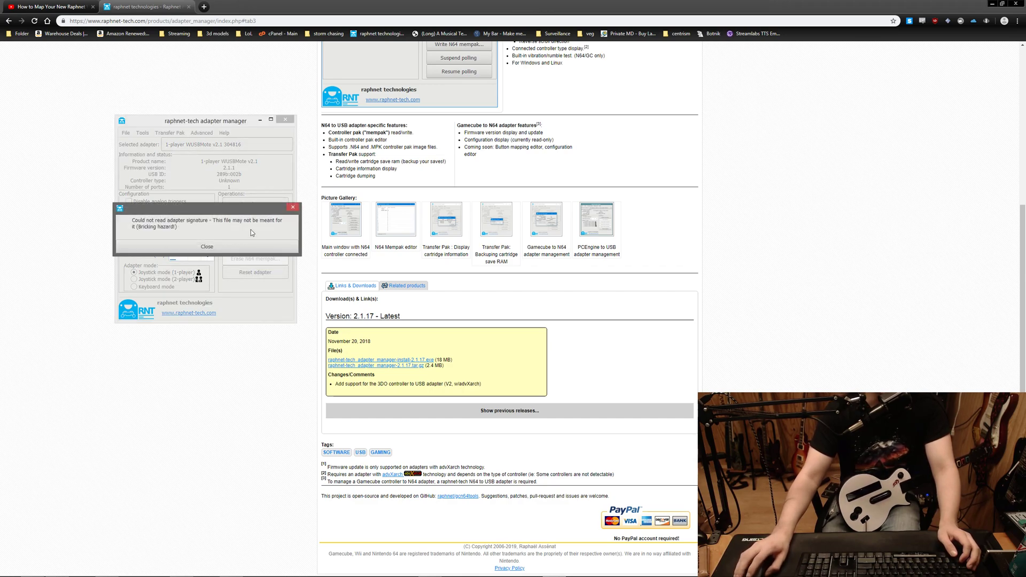
{"action": "left_click", "coordinate": [229, 245]}
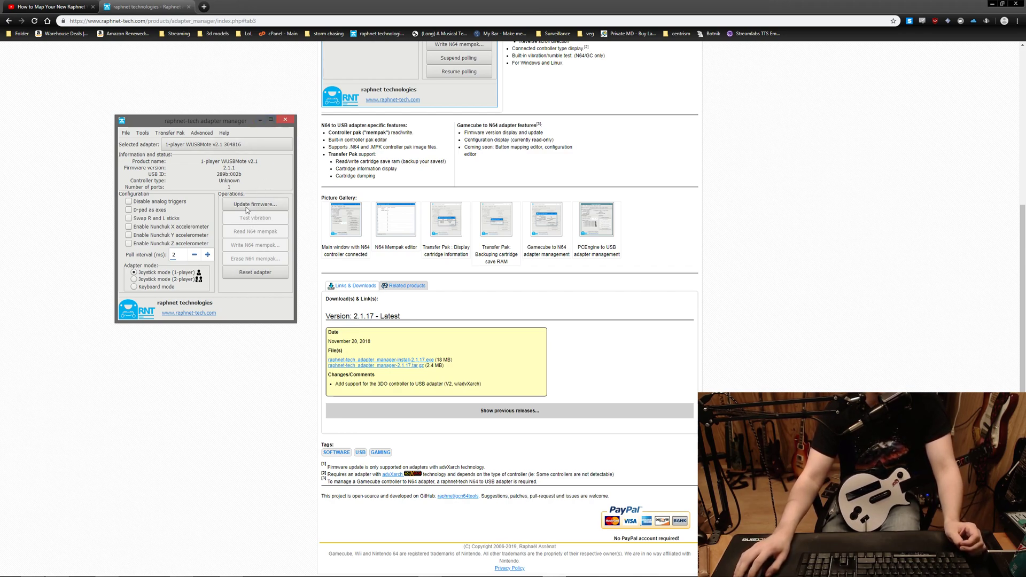
{"action": "left_click", "coordinate": [260, 122]}
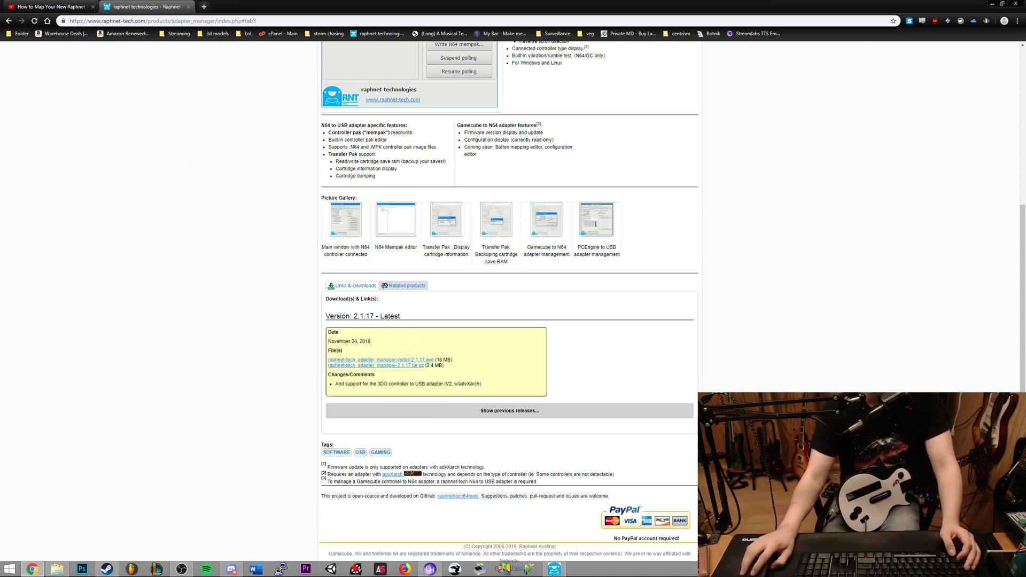
Switch to Clone Hero, exit Controls with Done, and reopen it showing Player1's WUSBMote v2.1
{"action": "left_click", "coordinate": [456, 570]}
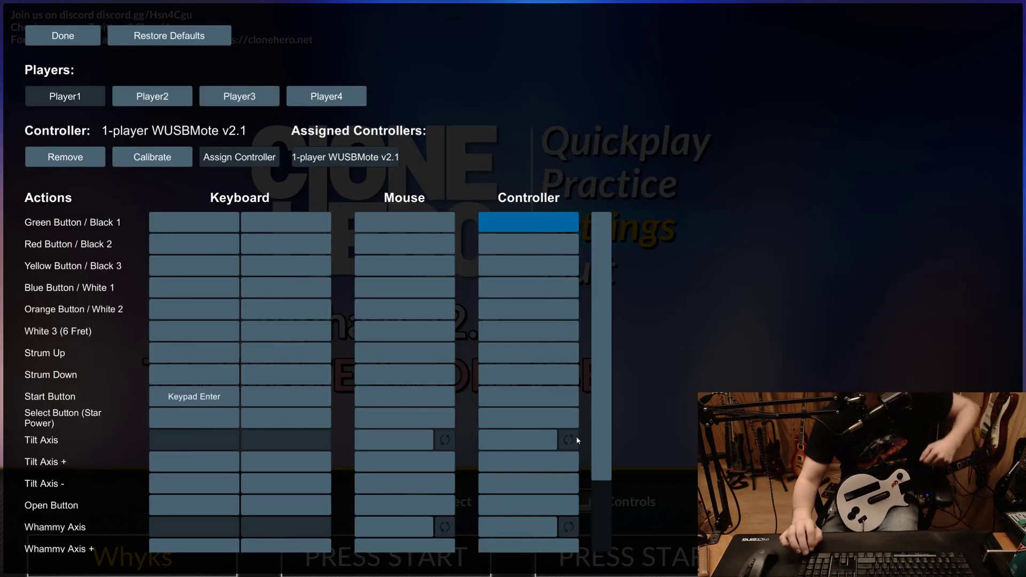
{"action": "left_click", "coordinate": [86, 40]}
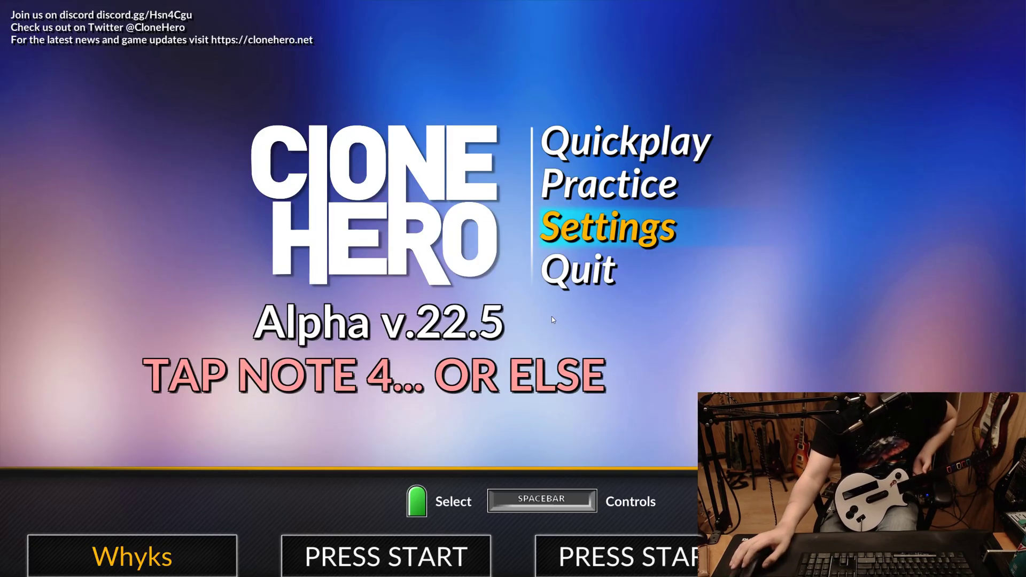
{"action": "key", "text": "space"}
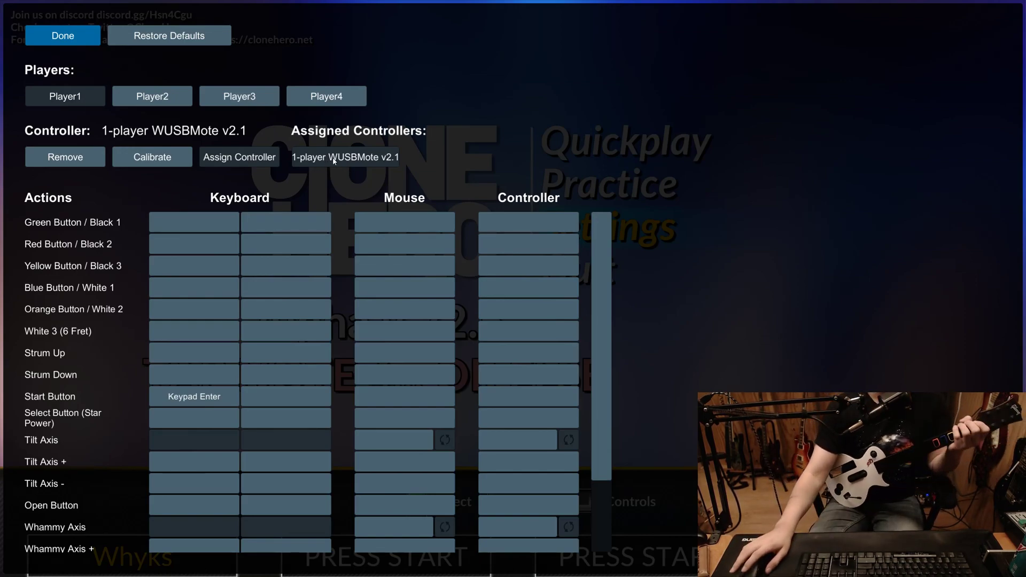
Bind the Green, Red, Yellow, Blue and Orange frets to Buttons 4, 1, 5, 0, 8
{"action": "left_click", "coordinate": [530, 220]}
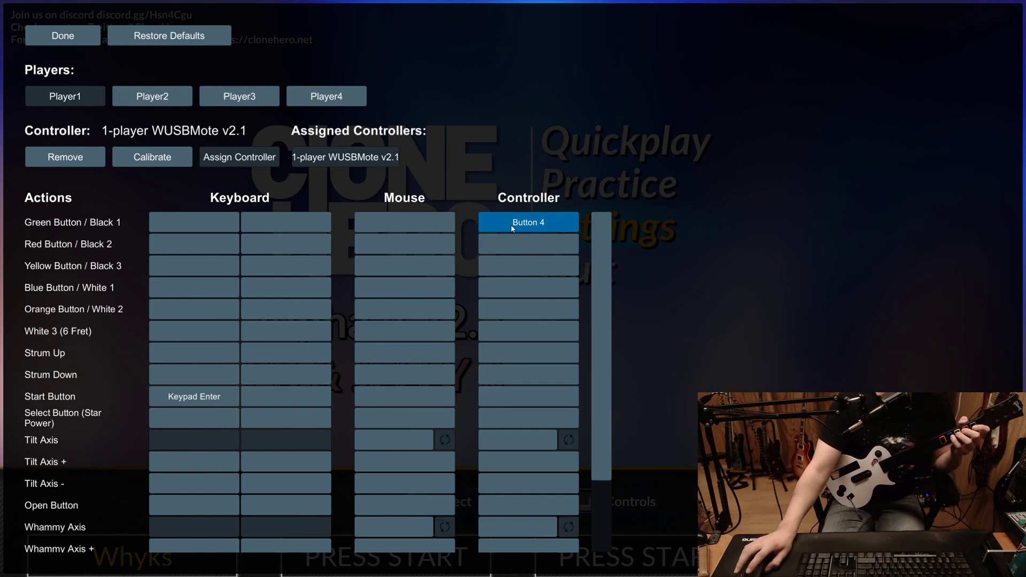
{"action": "left_click", "coordinate": [513, 243]}
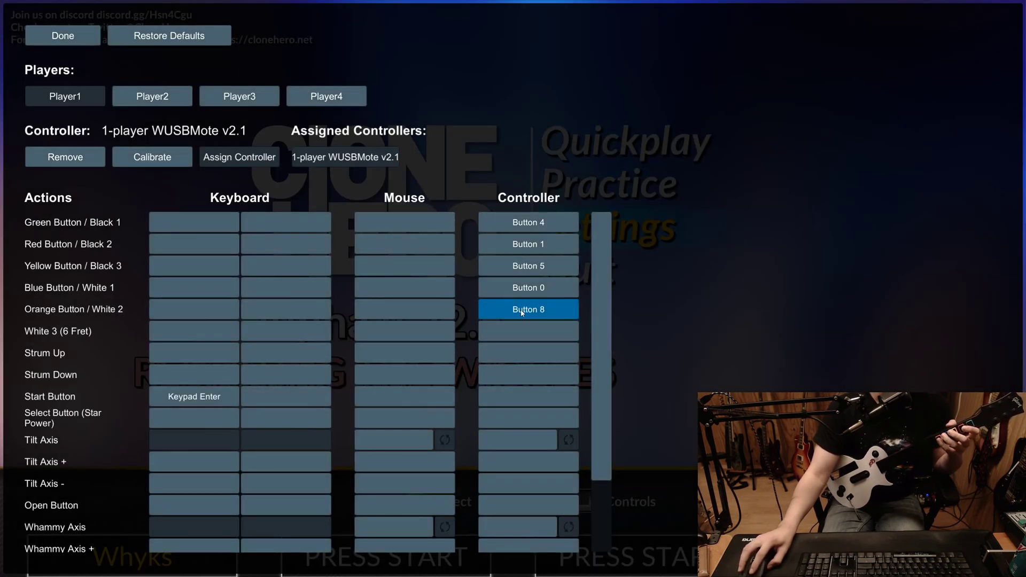
{"action": "left_click", "coordinate": [521, 312]}
{"action": "left_click", "coordinate": [452, 377]}
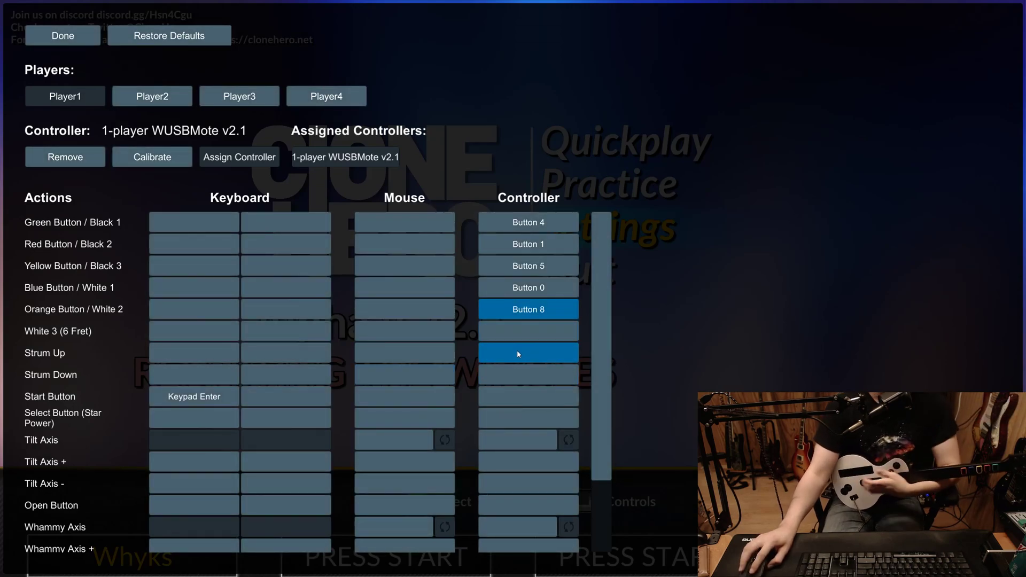
Bind Strum Up and Down to Buttons 12 and 13, Start to 3, Select to 2
{"action": "left_click", "coordinate": [517, 354]}
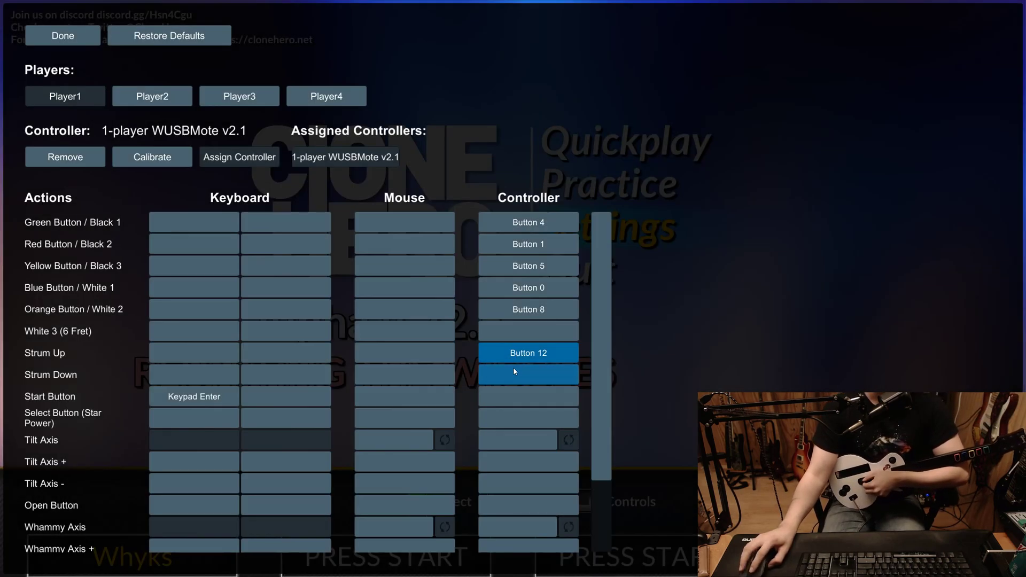
{"action": "left_click", "coordinate": [514, 373]}
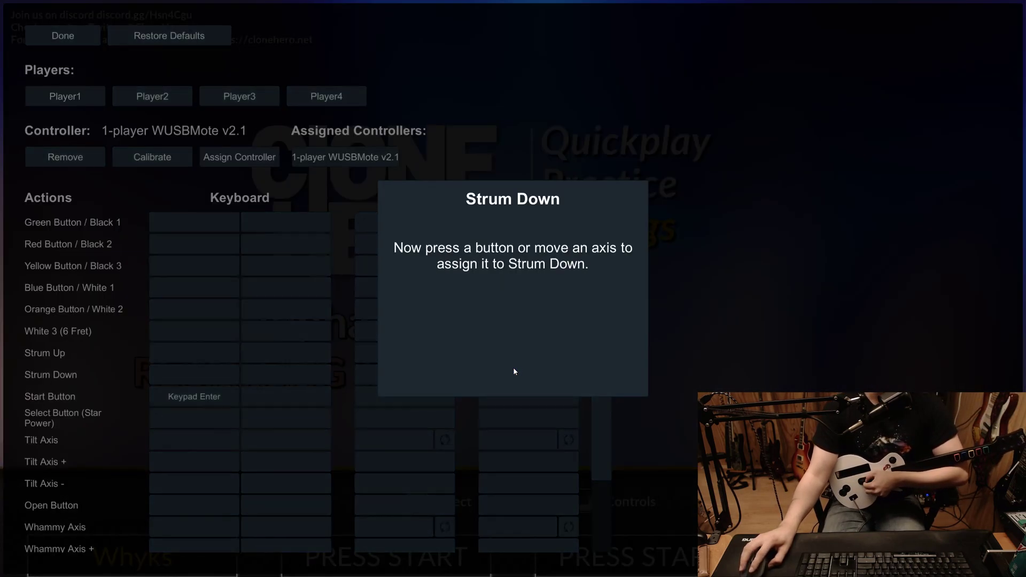
{"action": "left_click", "coordinate": [514, 391]}
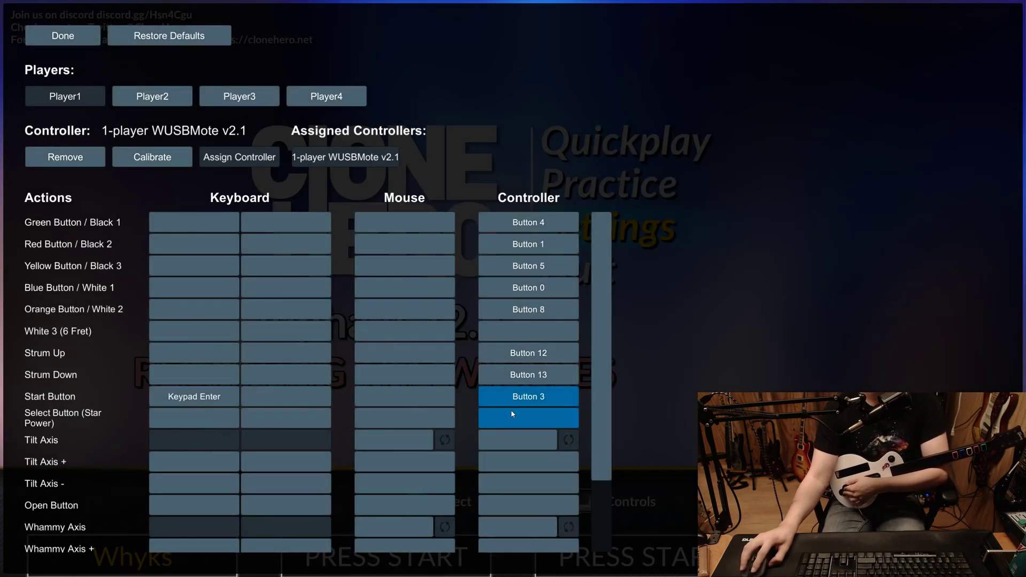
{"action": "left_click", "coordinate": [510, 410]}
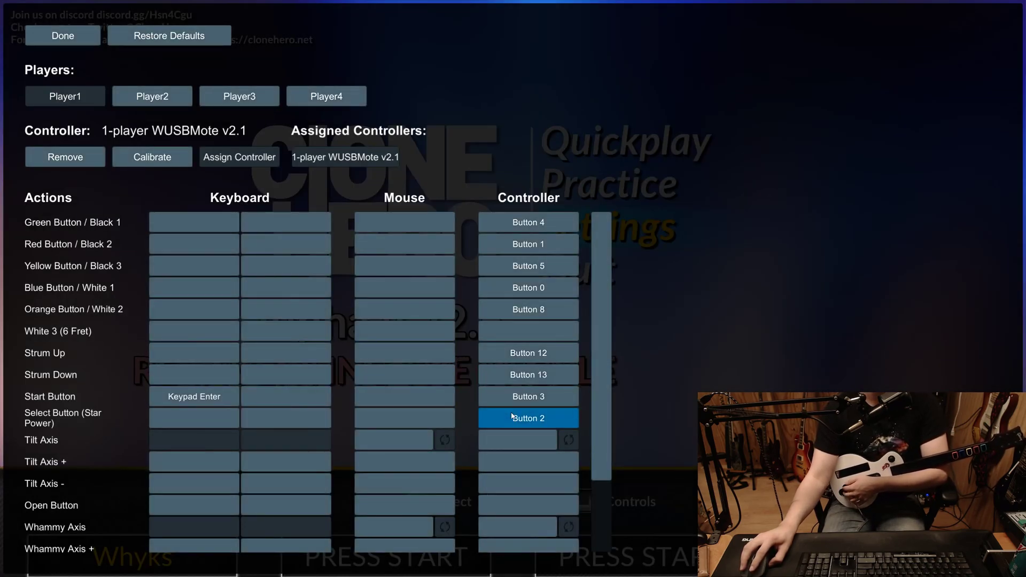
{"action": "scroll", "coordinate": [488, 435], "scroll_direction": "down", "scroll_amount": 3}
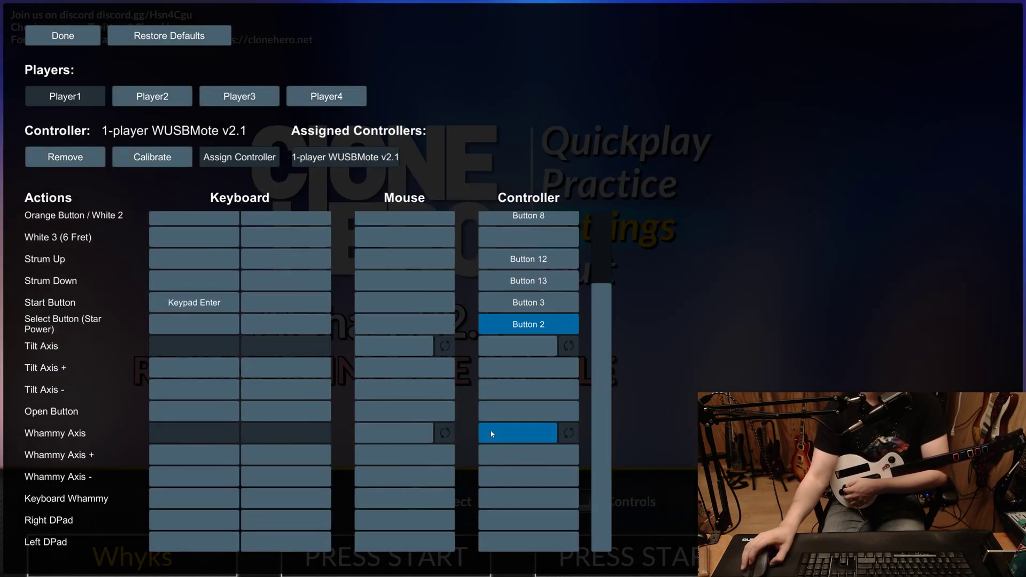
Calibrate Axis 2 for the whammy, raising its zero point and sensitivity above defaults
{"action": "left_click", "coordinate": [171, 160]}
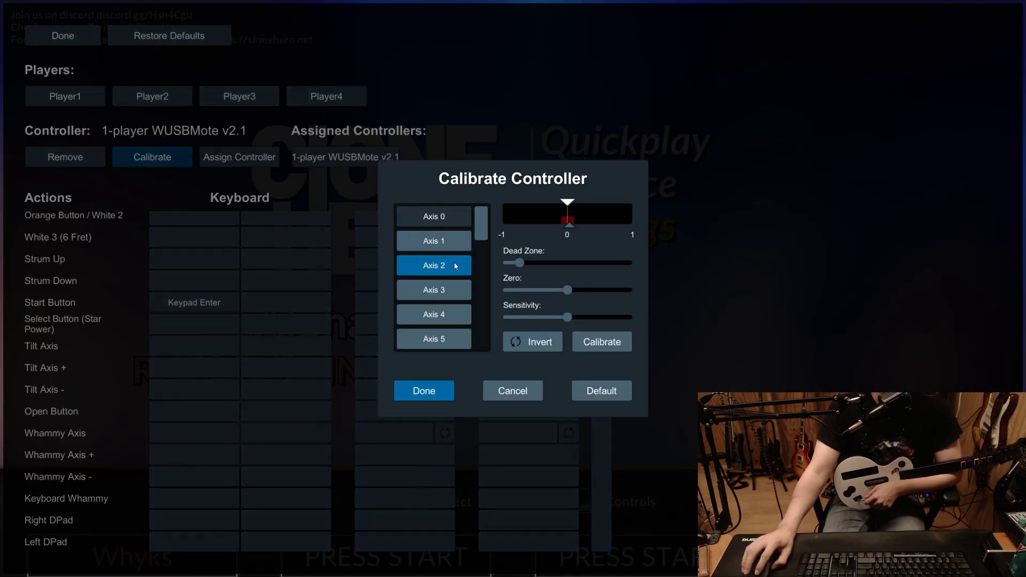
{"action": "left_click", "coordinate": [455, 266]}
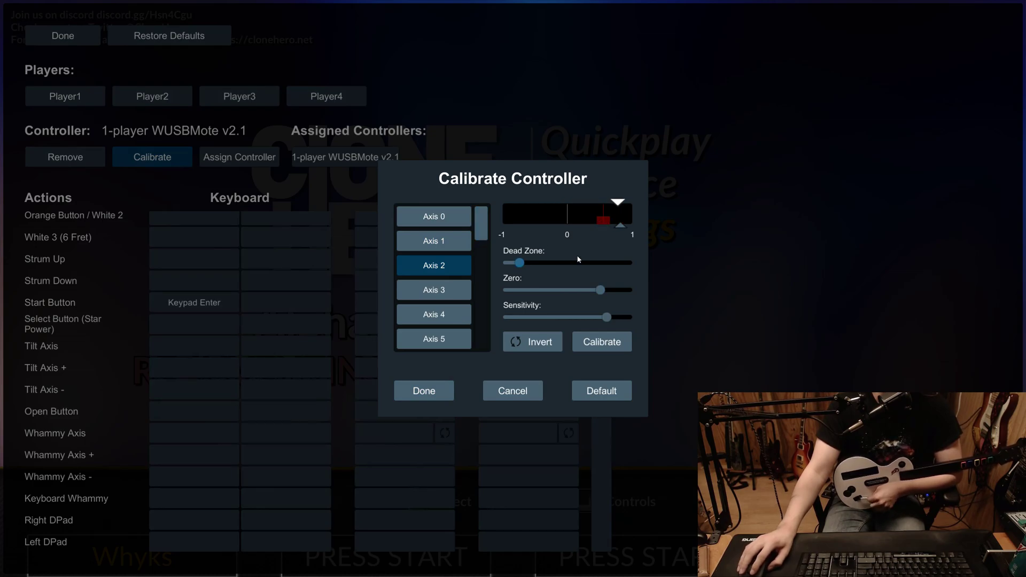
{"action": "mouse_move", "coordinate": [600, 290]}
{"action": "left_mouse_down"}
{"action": "mouse_move", "coordinate": [565, 289]}
{"action": "mouse_move", "coordinate": [569, 319]}
{"action": "left_mouse_up"}
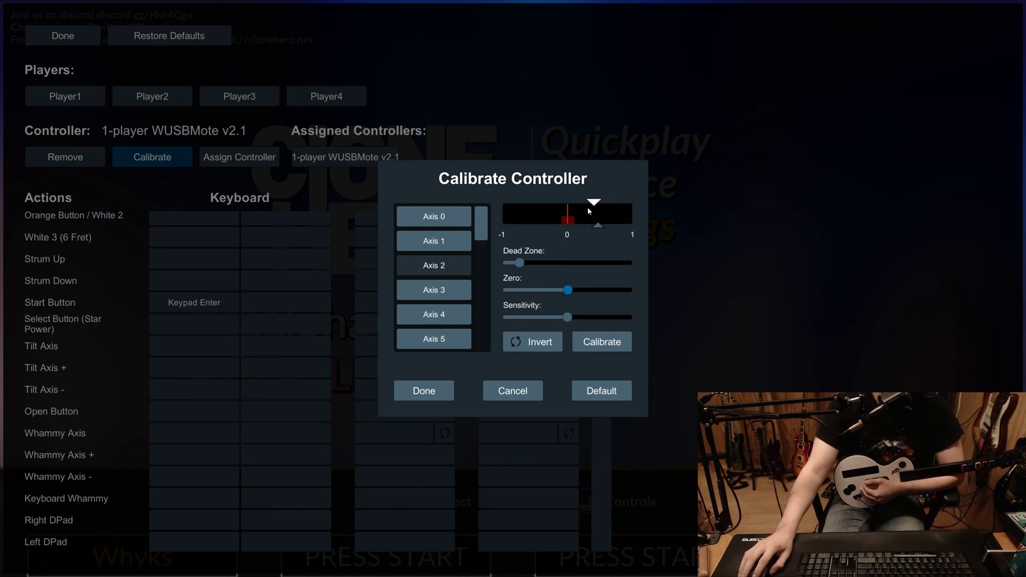
{"action": "left_click_drag", "start_coordinate": [567, 293], "coordinate": [592, 294]}
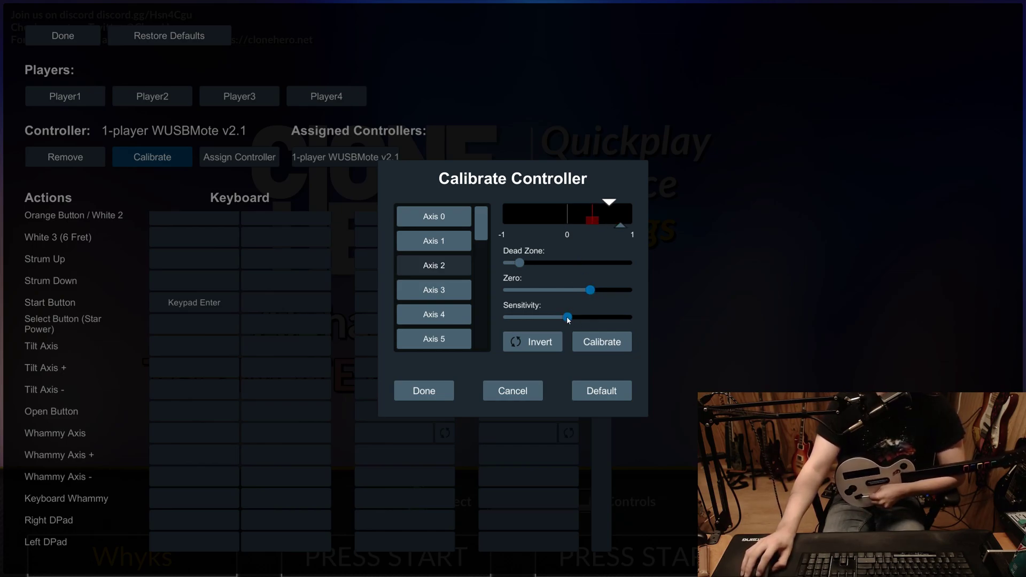
{"action": "left_click_drag", "start_coordinate": [568, 318], "coordinate": [602, 316]}
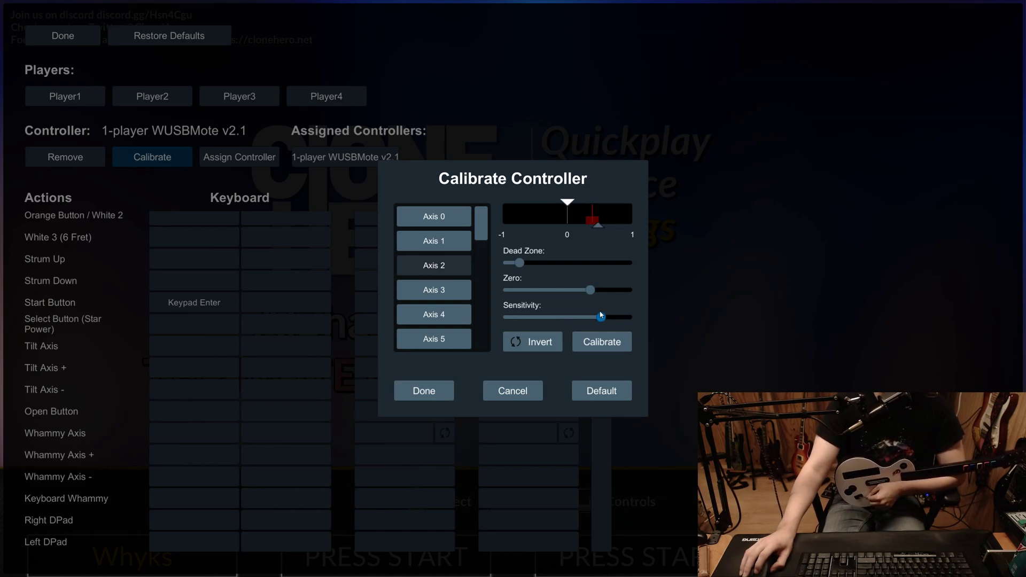
Keep the calibration, bind Whammy Axis to Axis 2, and finish the controls setup
{"action": "left_click", "coordinate": [422, 390]}
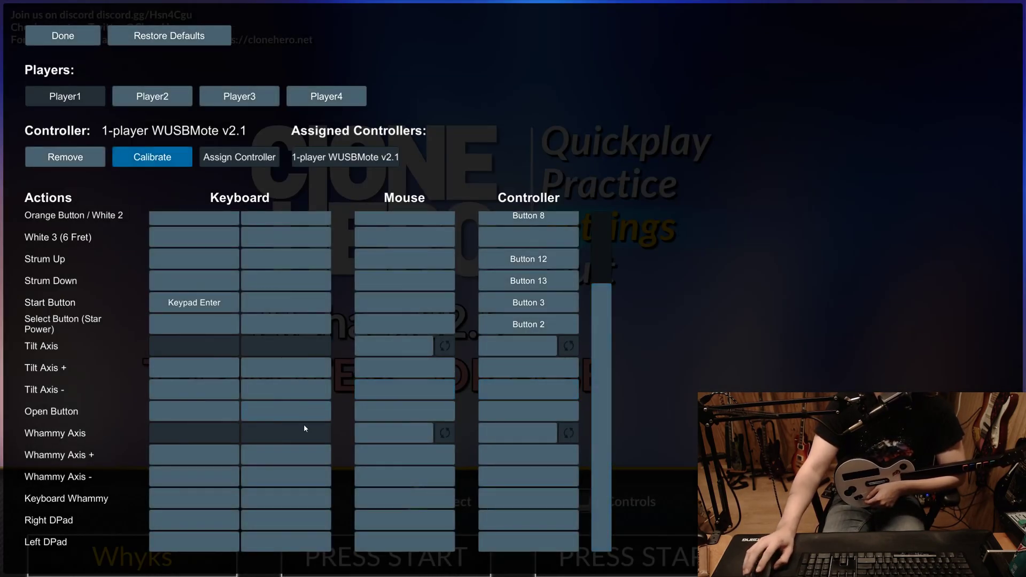
{"action": "left_click", "coordinate": [501, 434]}
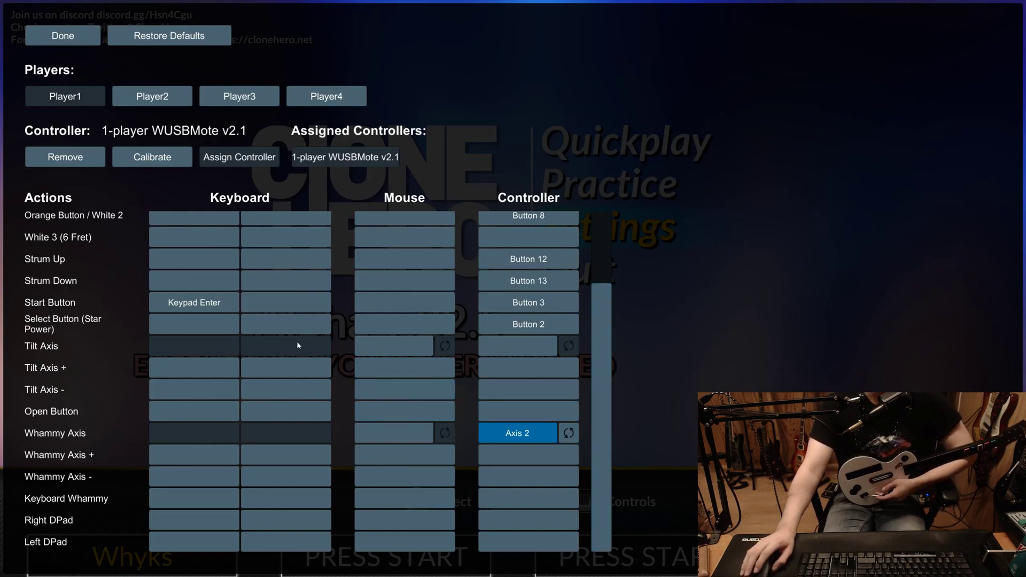
{"action": "left_click", "coordinate": [88, 40]}
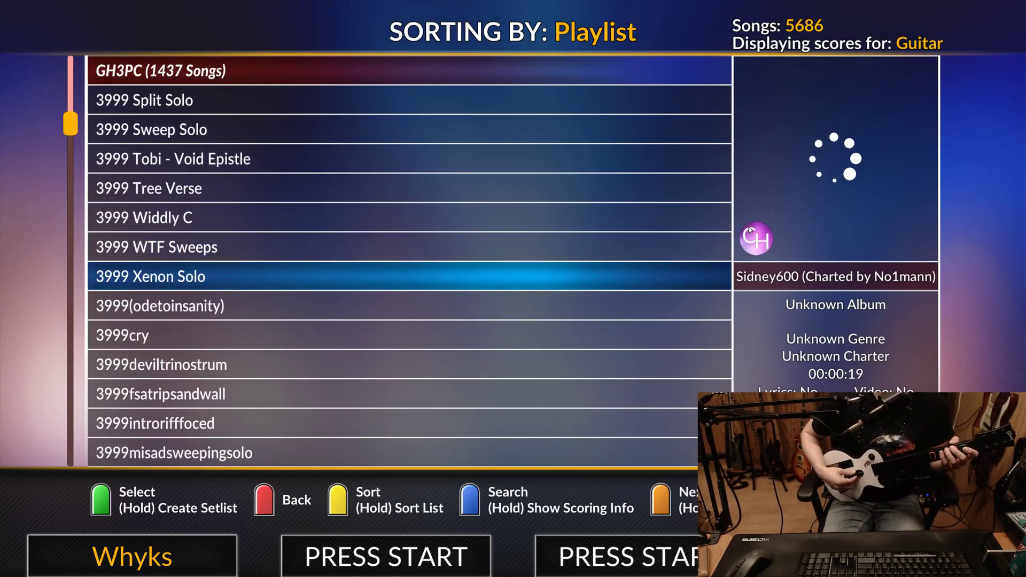
Reopen Quickplay and change the song list sorting from Playlist to Song
{"action": "key", "text": "Down"}
{"action": "key", "text": "Down"}
{"action": "key", "text": "Down"}
{"action": "key", "text": "Down"}
{"action": "key", "text": "Down"}
{"action": "key", "text": "Down"}
{"action": "key", "text": "Down"}
{"action": "key", "text": "Down"}
{"action": "key", "text": "Down"}
{"action": "key", "text": "Down"}
{"action": "key", "text": "Down"}
{"action": "key", "text": "Down"}
{"action": "key", "text": "Down"}
{"action": "key", "text": "Escape"}
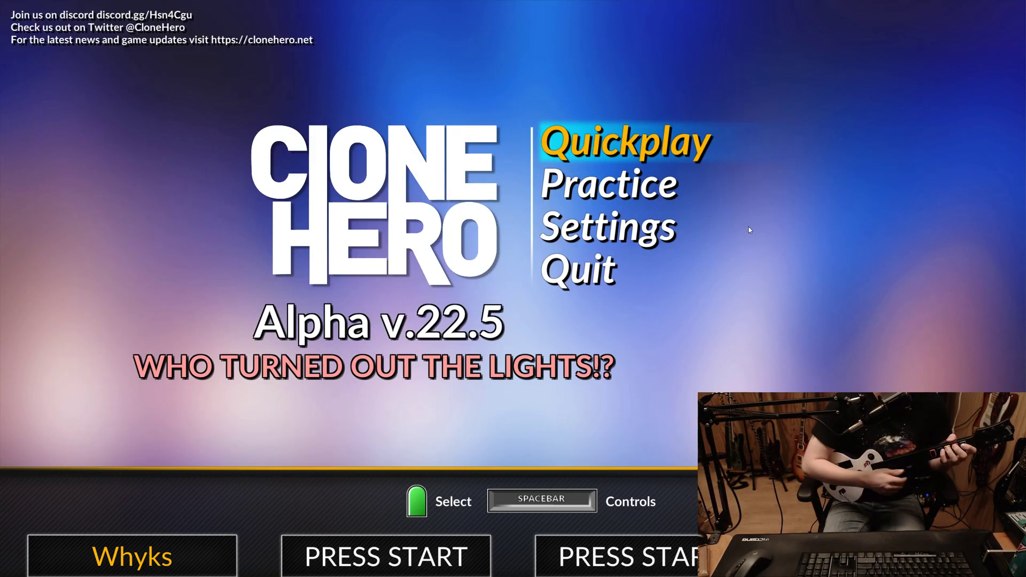
{"action": "key", "text": "Return"}
{"action": "key", "text": "3"}
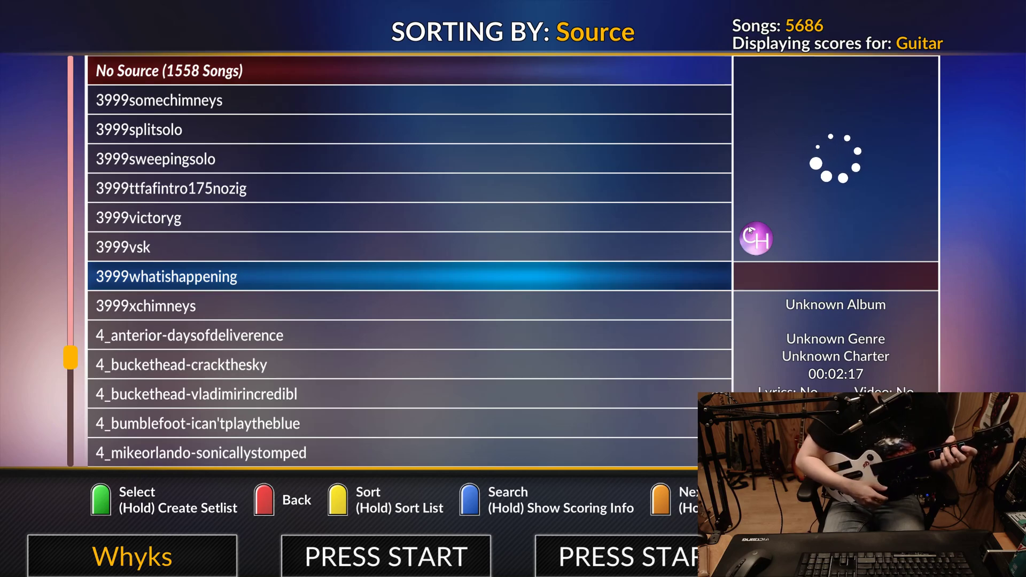
{"action": "key", "text": "3"}
{"action": "key", "text": "Up"}
{"action": "key", "text": "Up"}
{"action": "key", "text": "Up"}
{"action": "key", "text": "Up"}
{"action": "key", "text": "Up"}
{"action": "key", "text": "Up"}
{"action": "key", "text": "Up"}
{"action": "key", "text": "Up"}
{"action": "key", "text": "Up"}
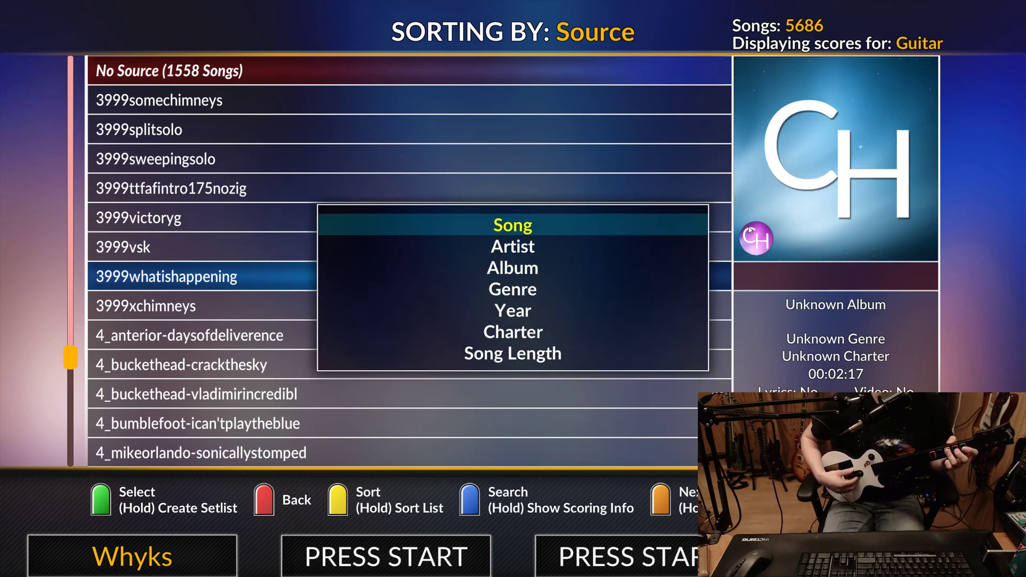
Search song titles for "the way" to locate The Way It Ends by Prototype
{"action": "key", "text": "Return"}
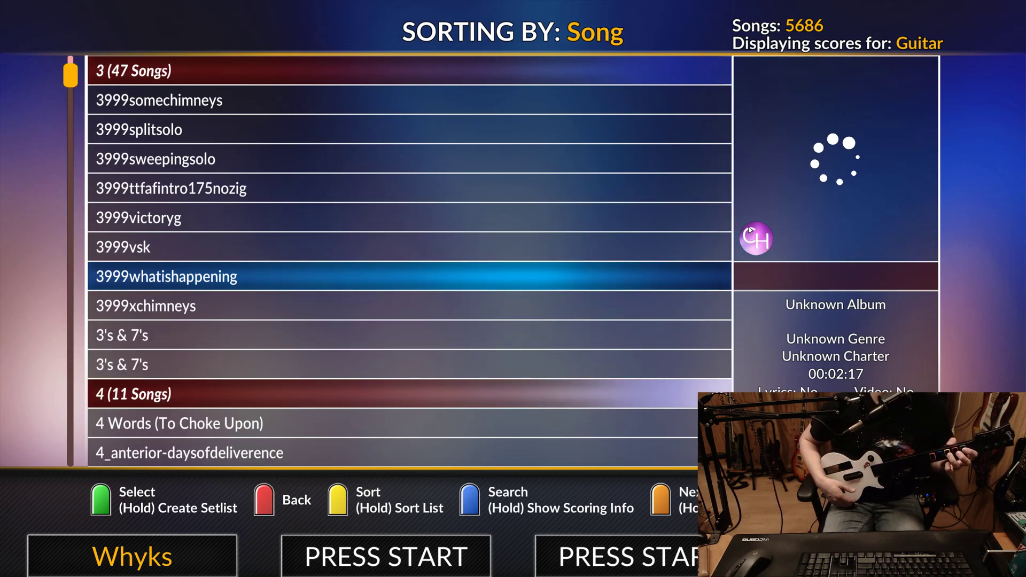
{"action": "type", "text": "4"}
{"action": "type", "text": "the waY"}
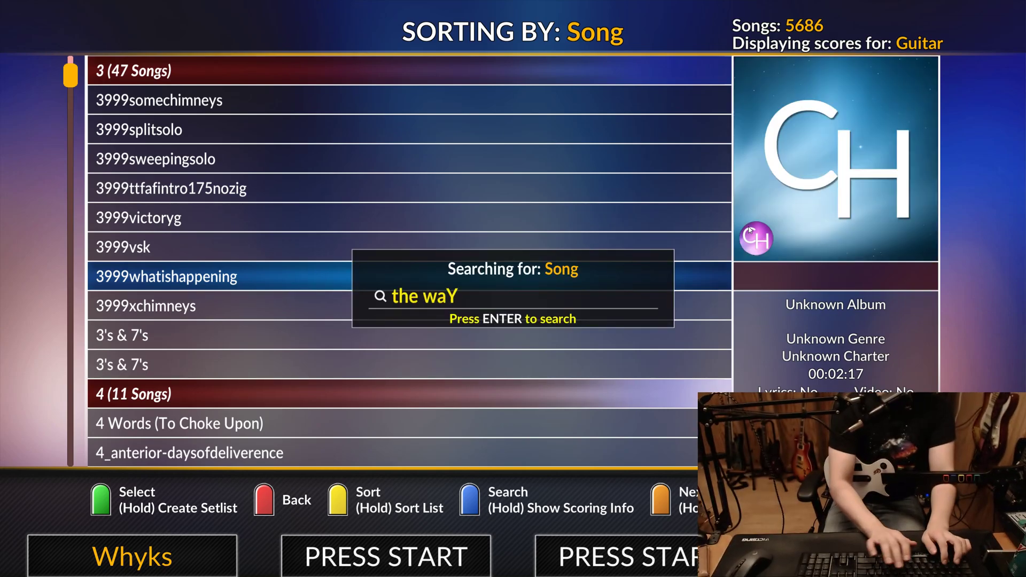
{"action": "key", "text": "BackSpace"}
{"action": "key", "text": "Return"}
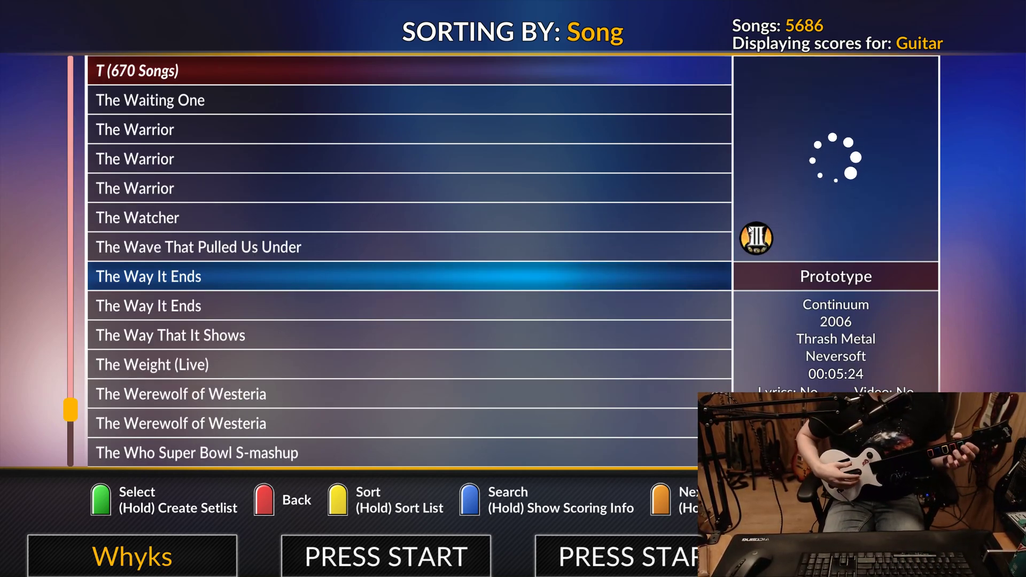